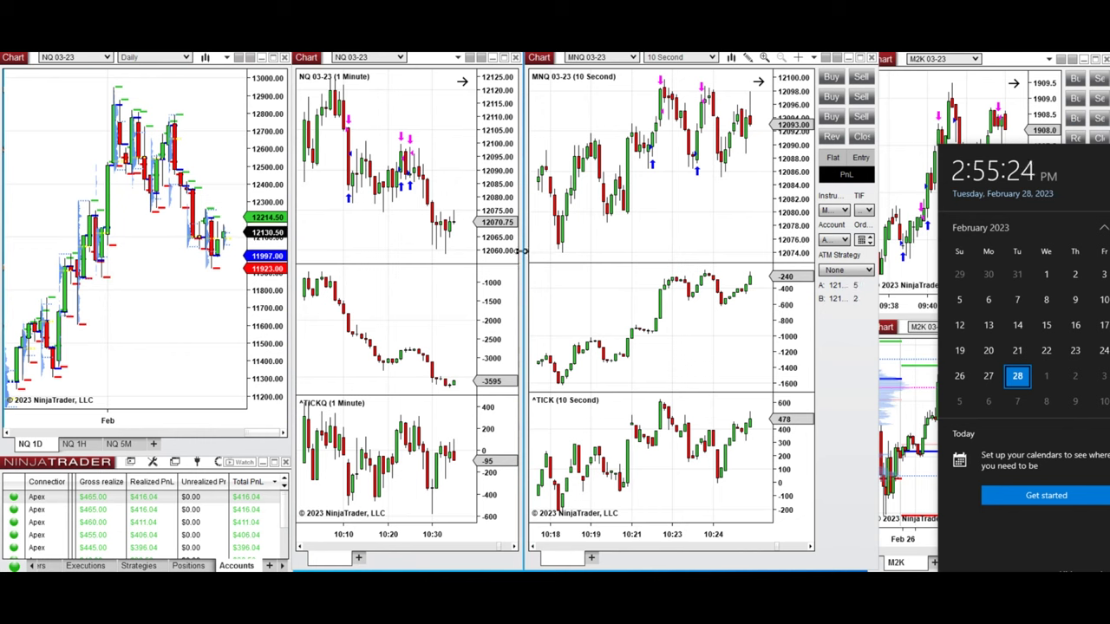
Step: Close the date and time panel and show the left NQ chart on its 60-minute tab
click(523, 251)
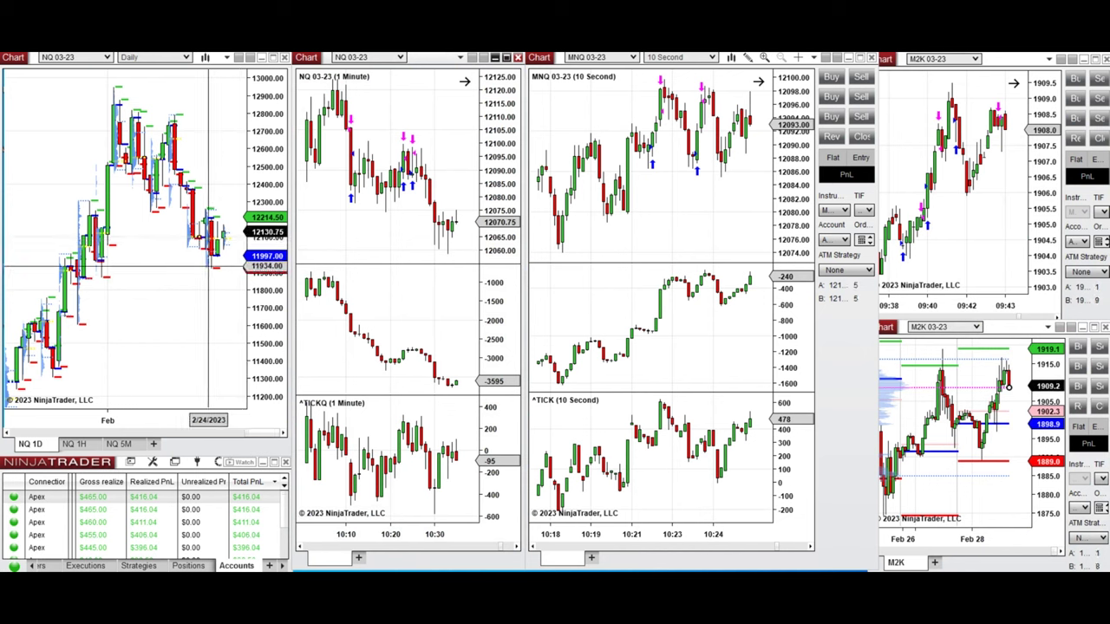
click(74, 444)
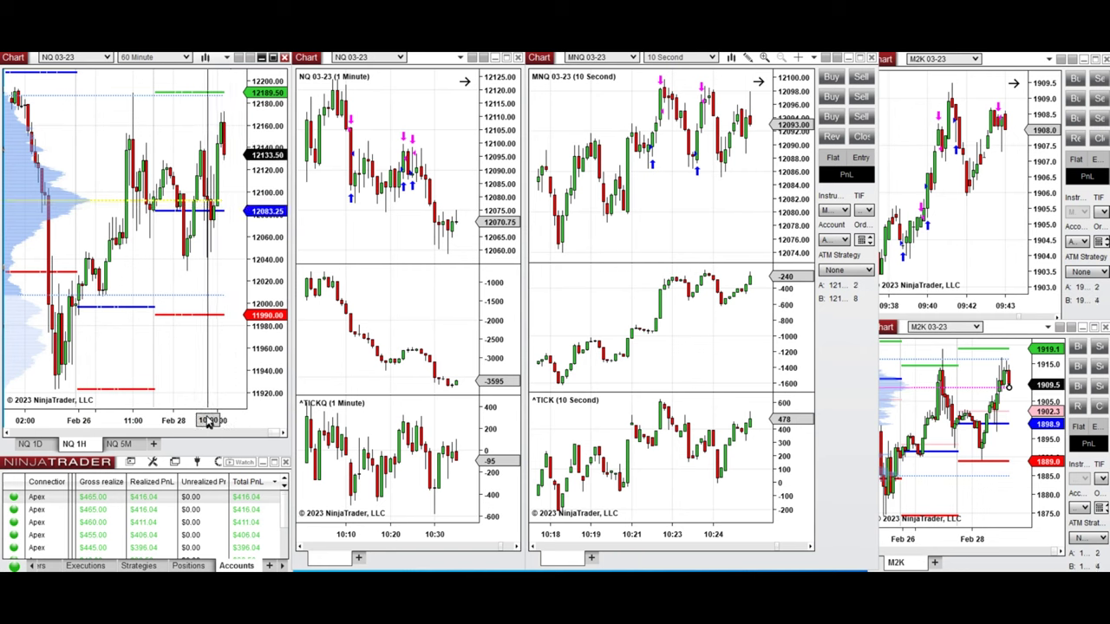
Step: Spread out the hourly NQ bars along the chart's time axis
drag(204, 420, 175, 420)
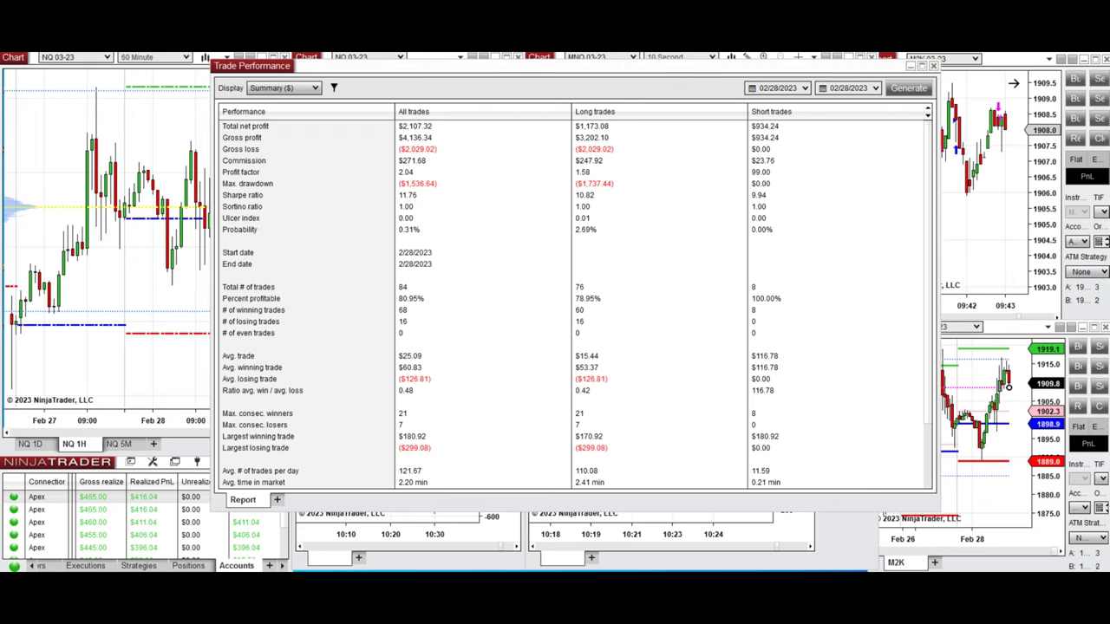
Step: Bring up the Windows clock and calendar flyout showing Tuesday, February 28, 2023
key(super+alt+d)
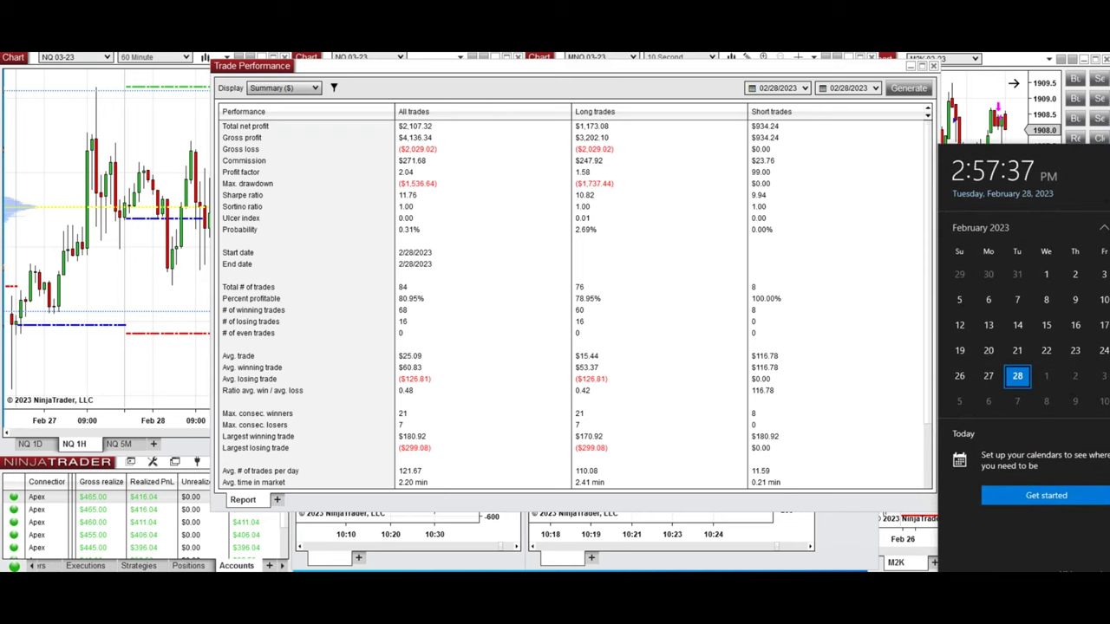